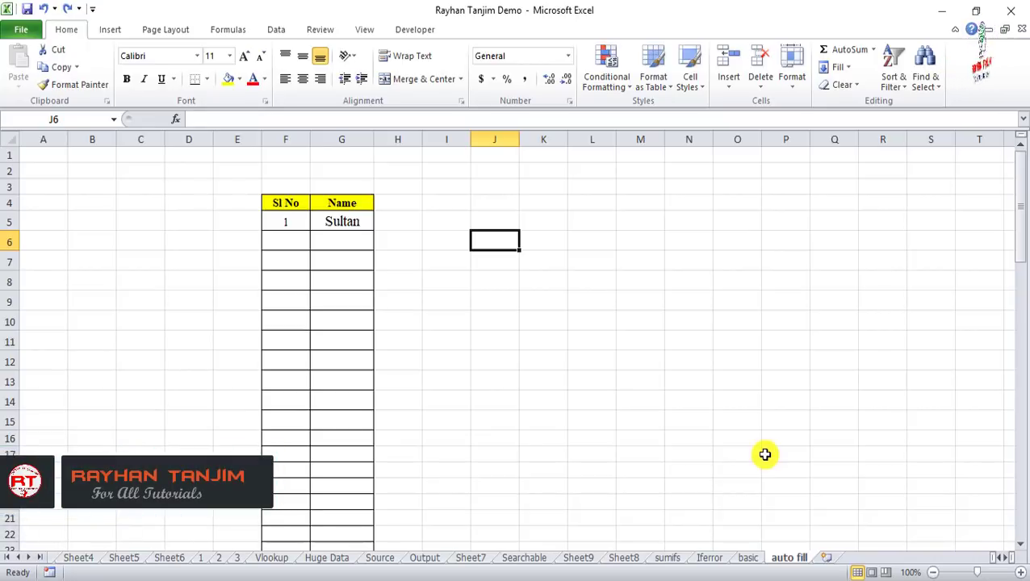
- Enter Sulaiman in G6 and Rabbe in G7, then switch to the subscribe workbook
click(336, 242)
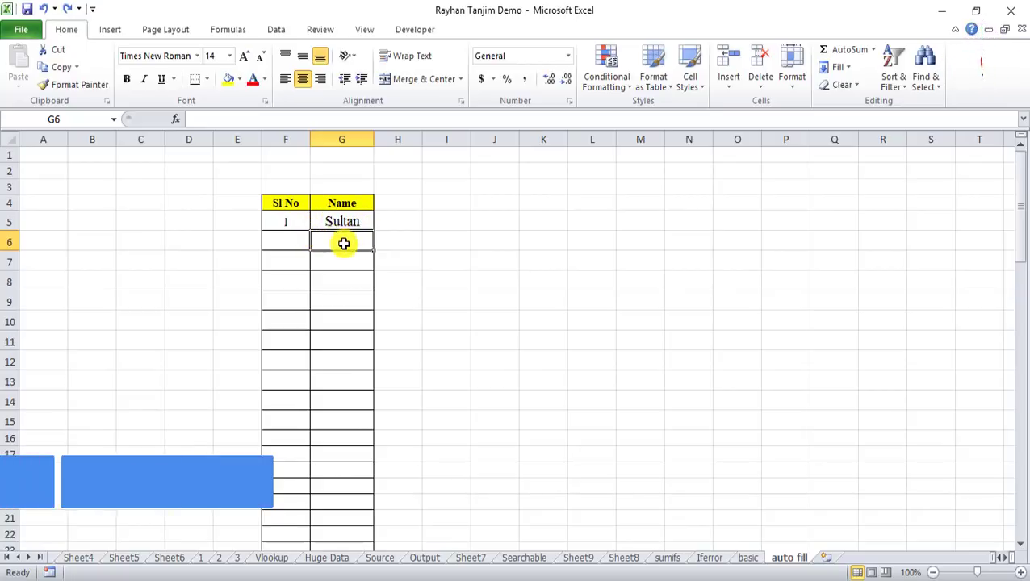
text(S)
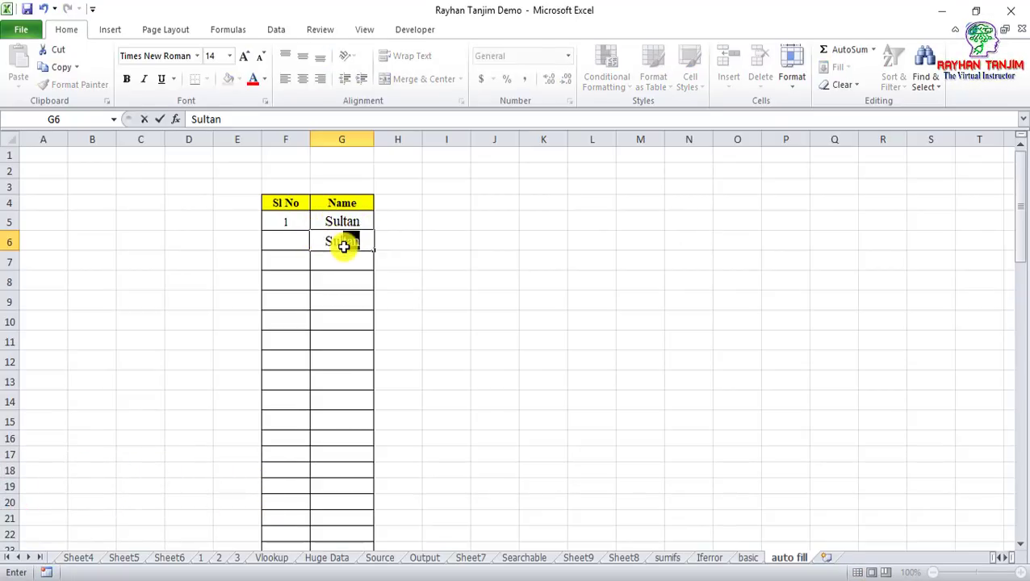
text(ulaiman)
key(Return)
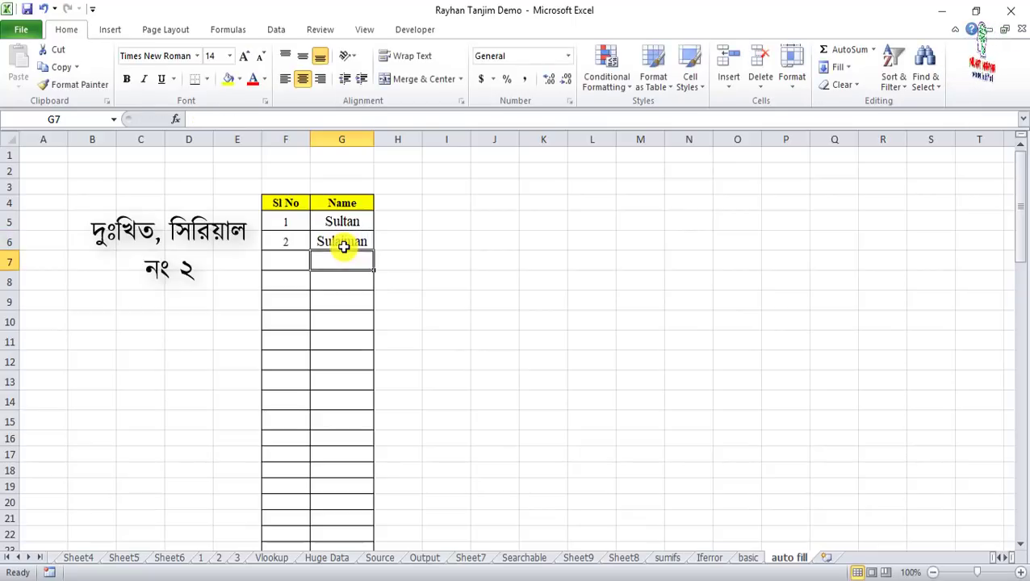
text(Rabbe)
key(Return)
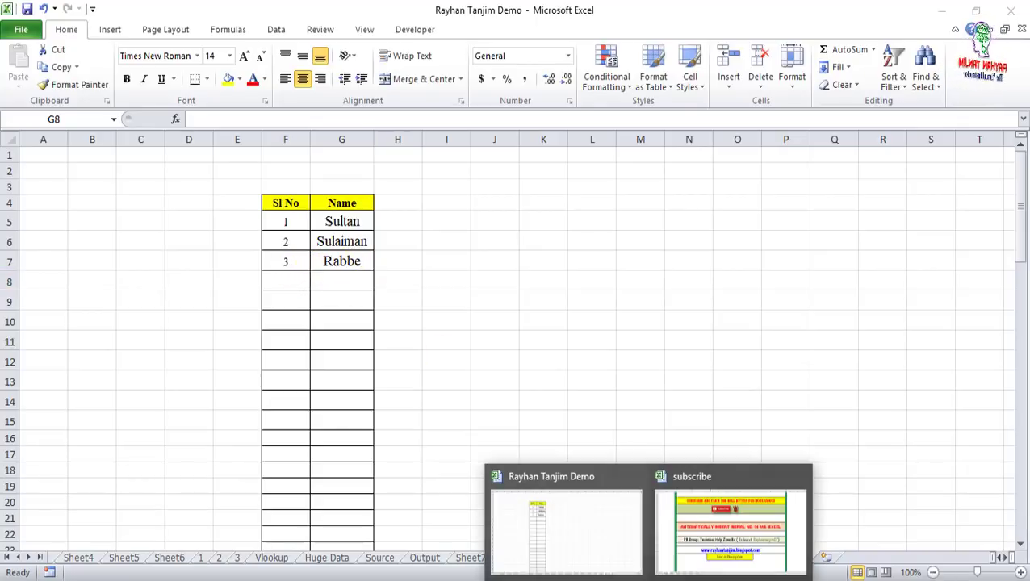
click(712, 542)
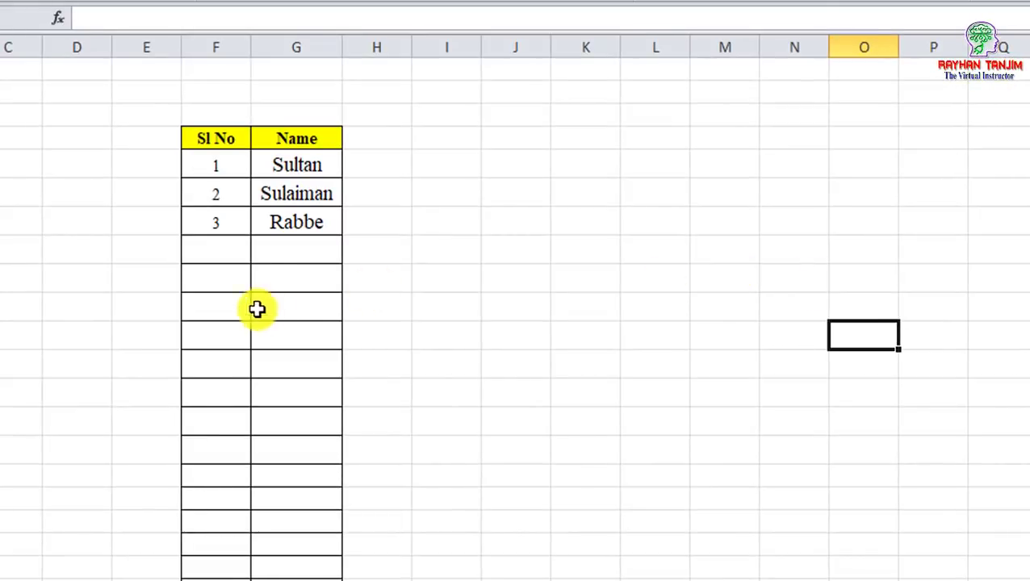
- Enter Rayhan in G8 below Rabbe, overriding the AutoComplete suggestion
click(280, 246)
text(R)
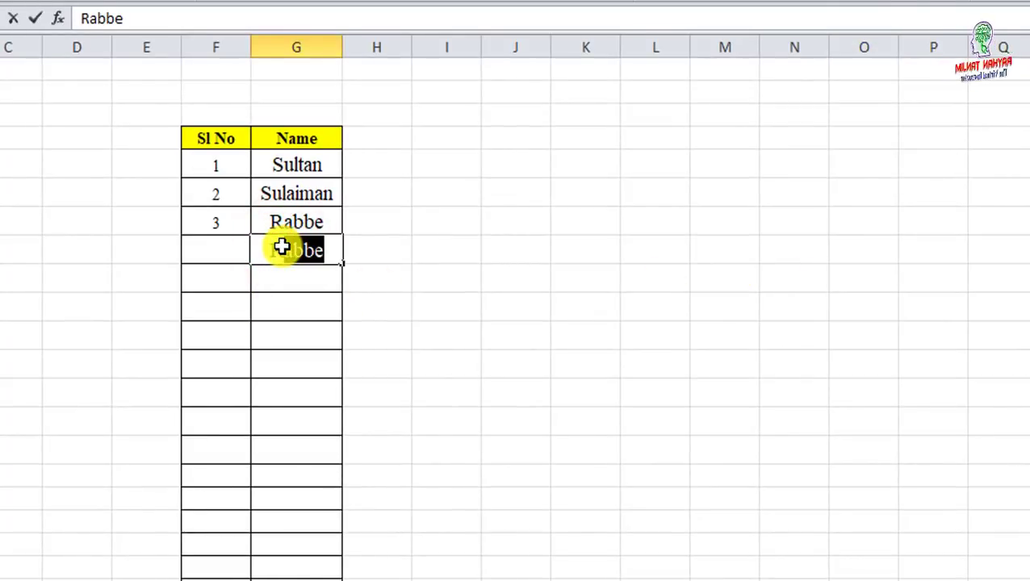
text(ayhan)
key(Return)
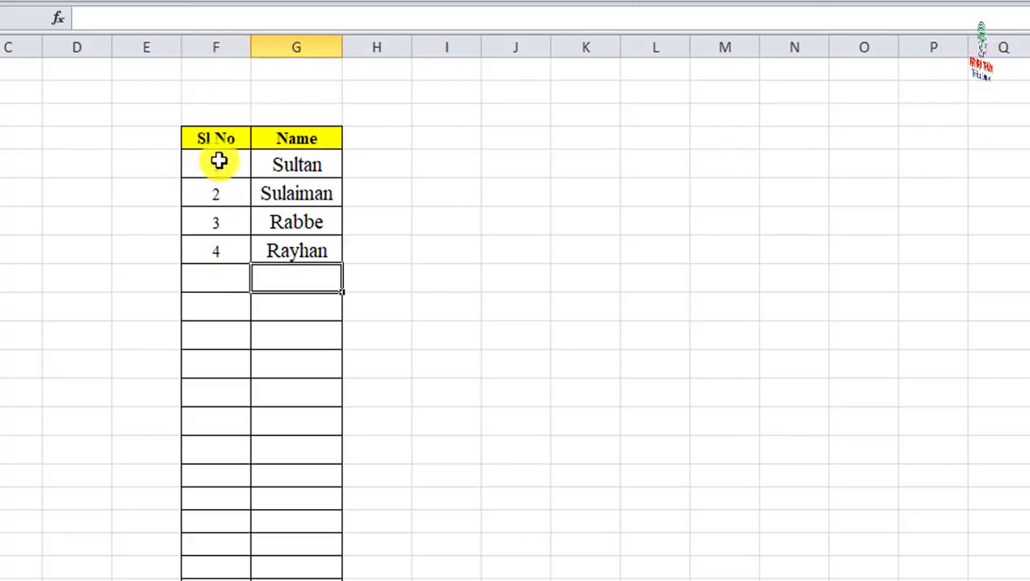
- Clear all serial numbers from the Sl No column
drag(218, 160, 217, 577)
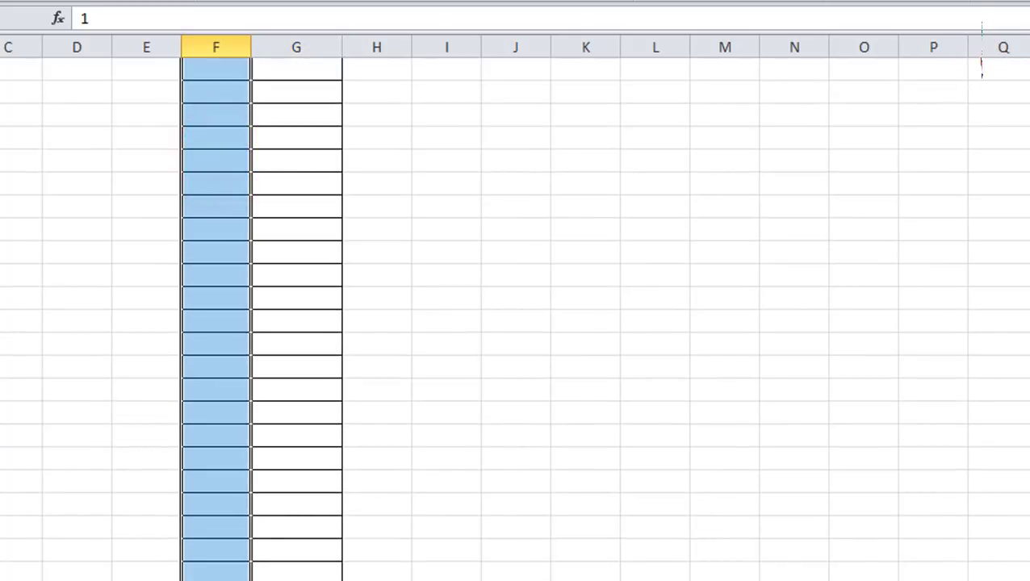
key(Delete)
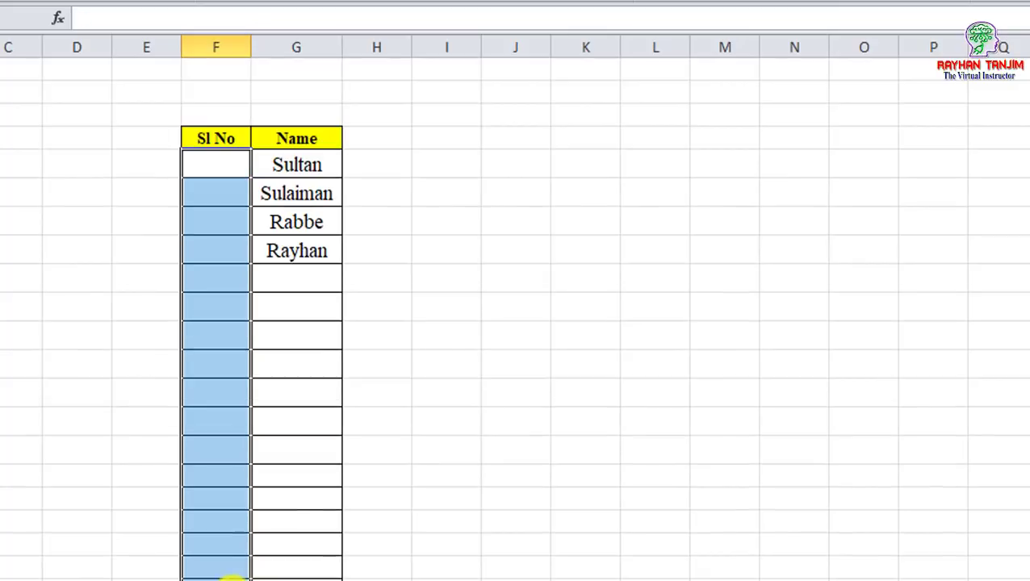
click(500, 149)
click(233, 165)
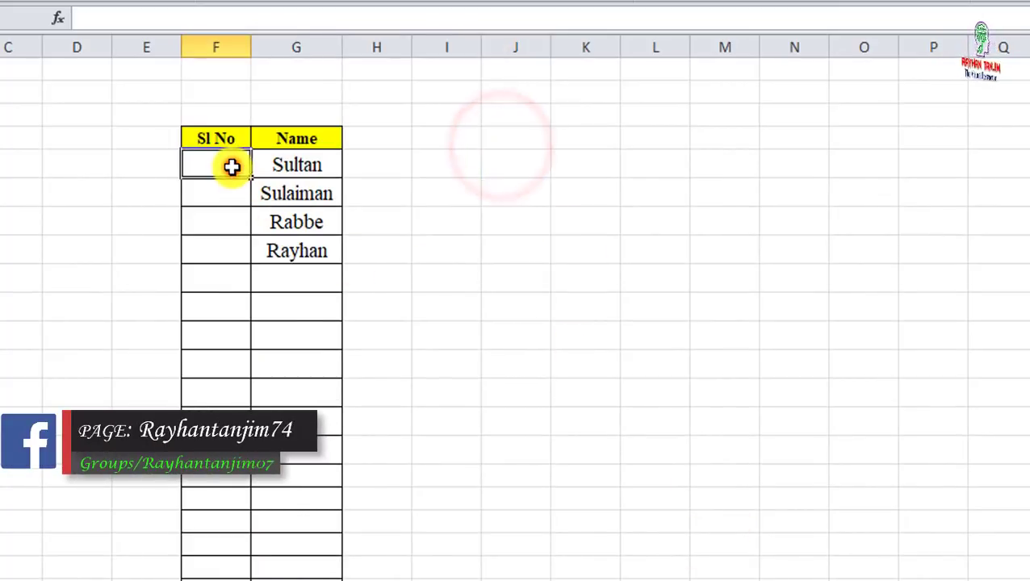
click(234, 194)
click(232, 223)
click(227, 165)
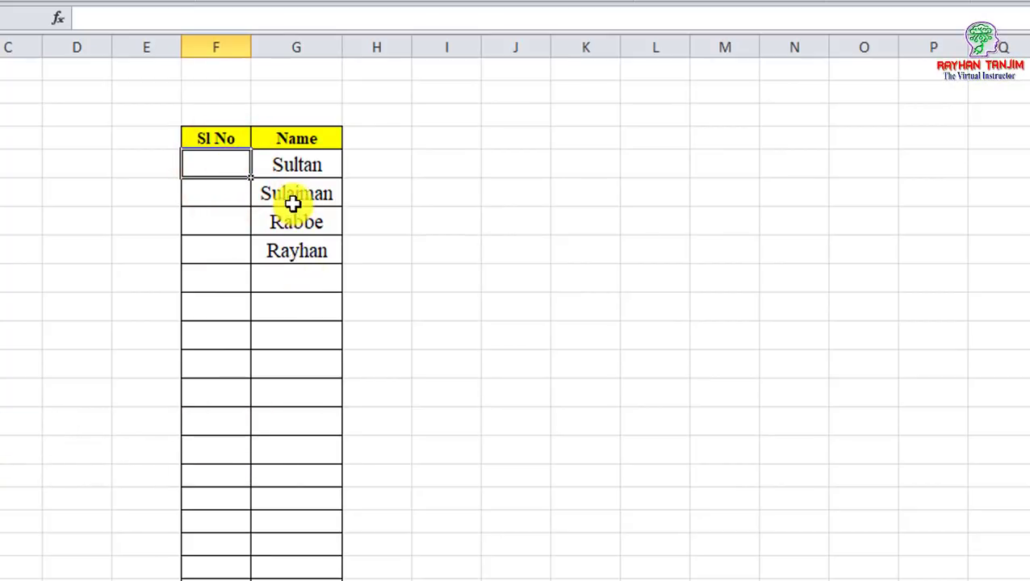
- Delete Sulaiman, Rabbe and Rayhan from the Name list
drag(293, 196, 293, 251)
key(Delete)
click(501, 240)
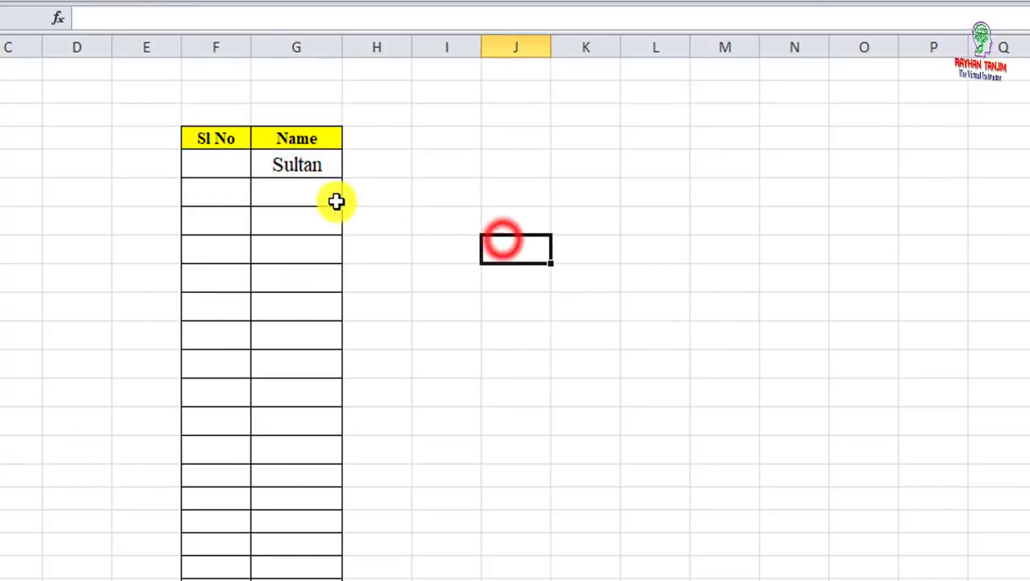
- Enter Rabbe in G6, then clear it again so only Sultan remains
click(320, 197)
text(Rab)
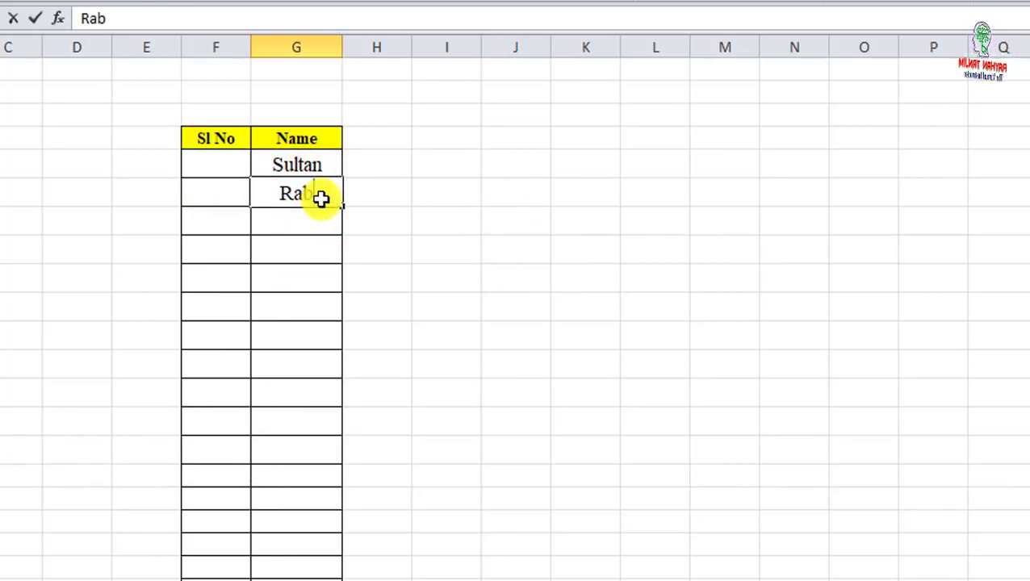
text(be)
key(Return)
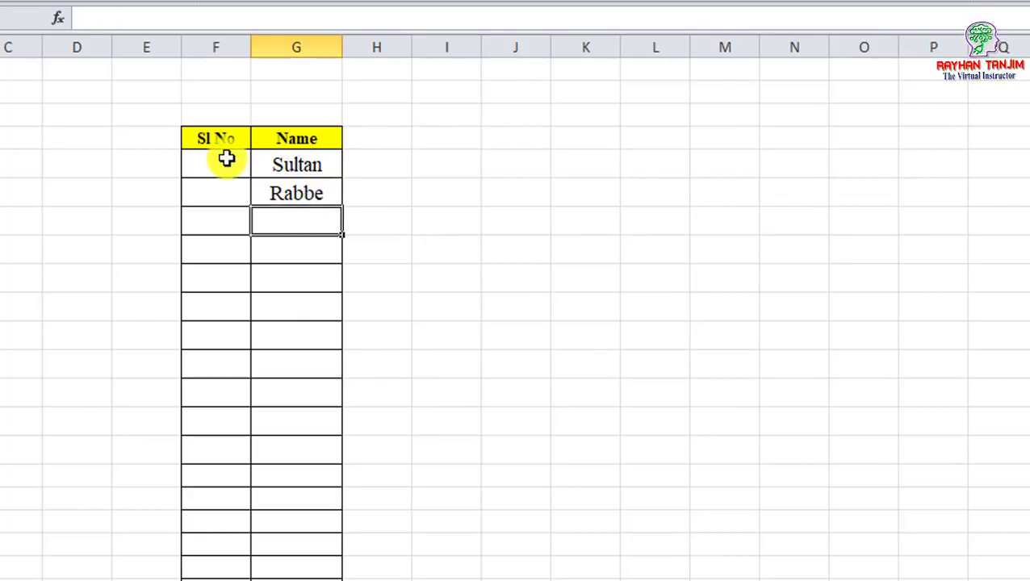
click(310, 193)
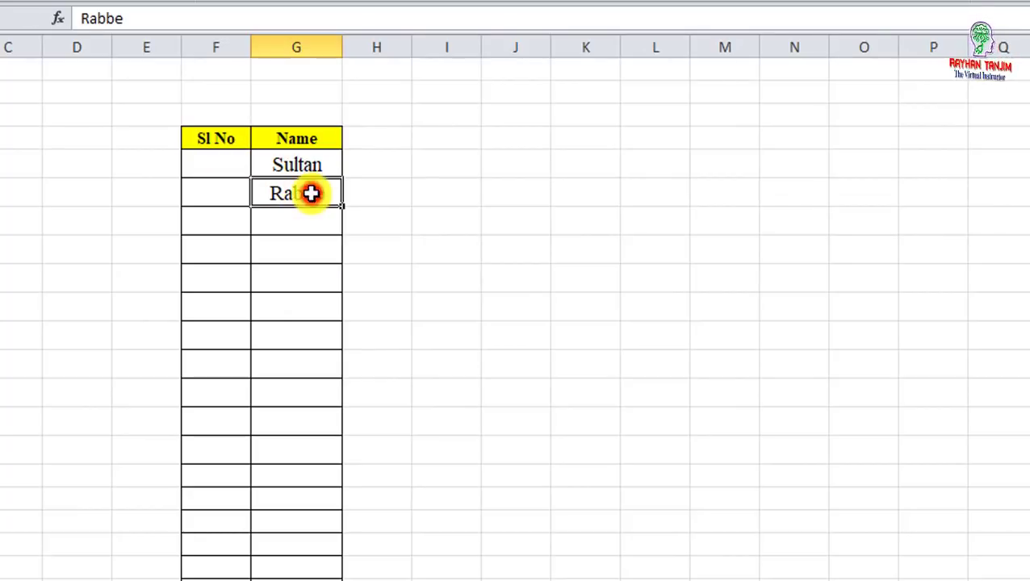
key(BackSpace)
click(489, 214)
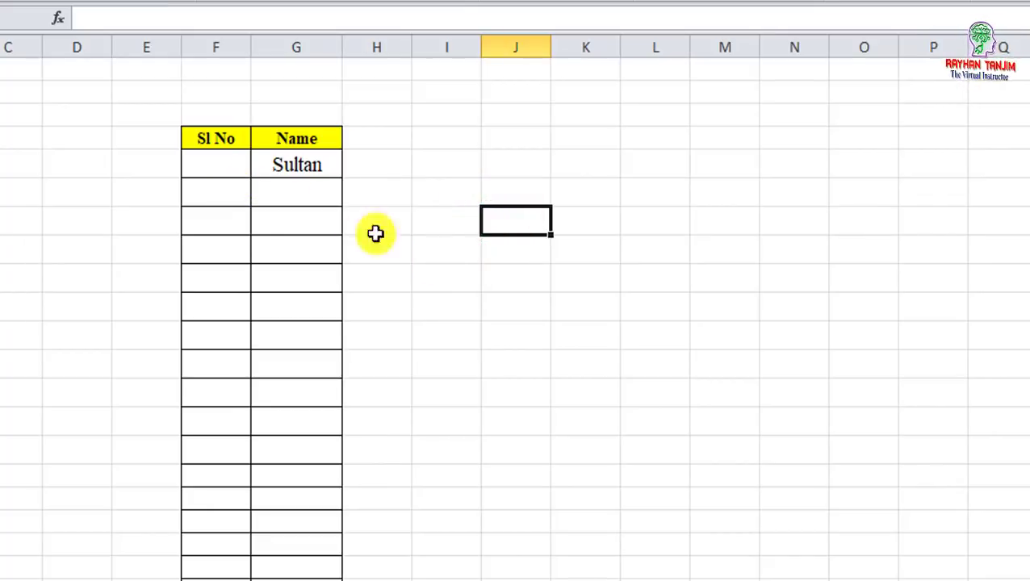
- Enter 1 in F5 as Sultan's serial number and begin editing F6
click(215, 160)
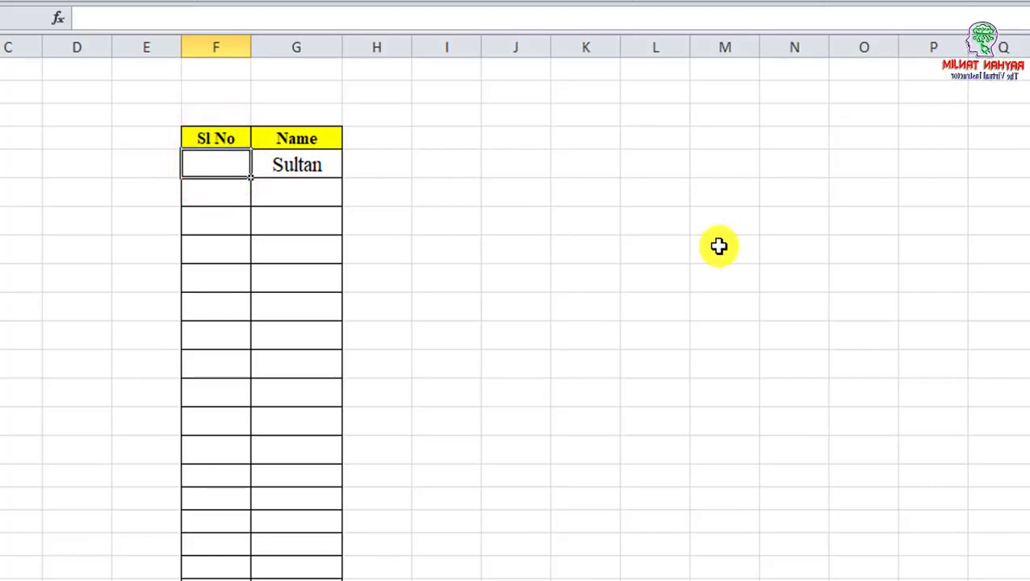
text(1)
click(483, 216)
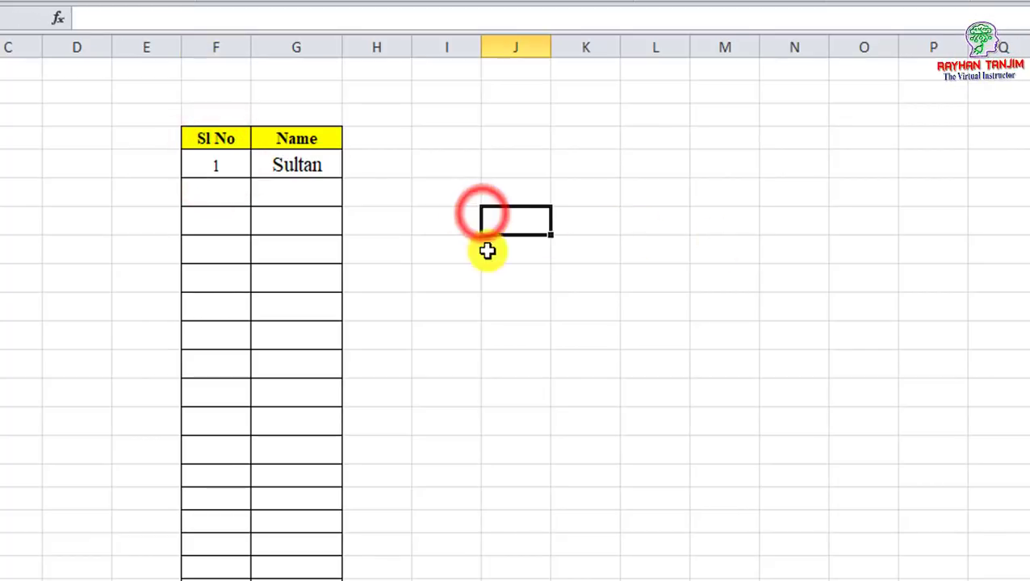
click(220, 196)
double_click(220, 195)
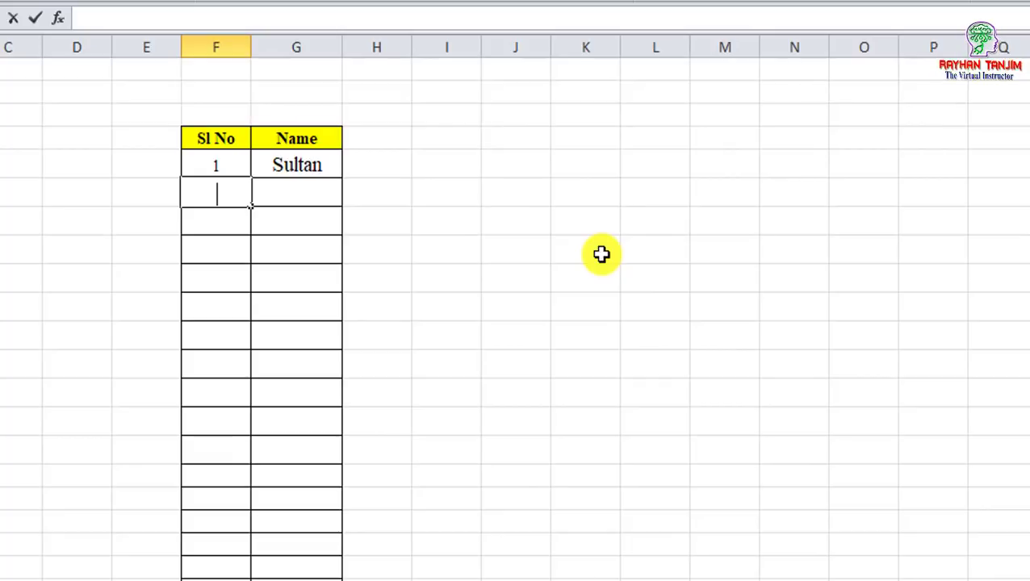
- Build the formula =IF(ISBLANK(G6),"",F5+1) in F6
text(=)
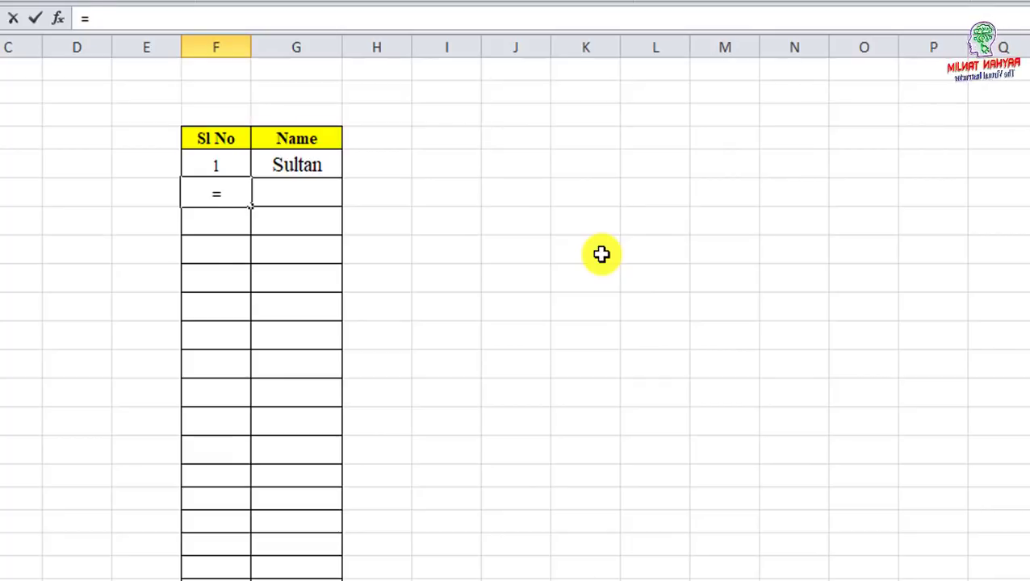
text(if)
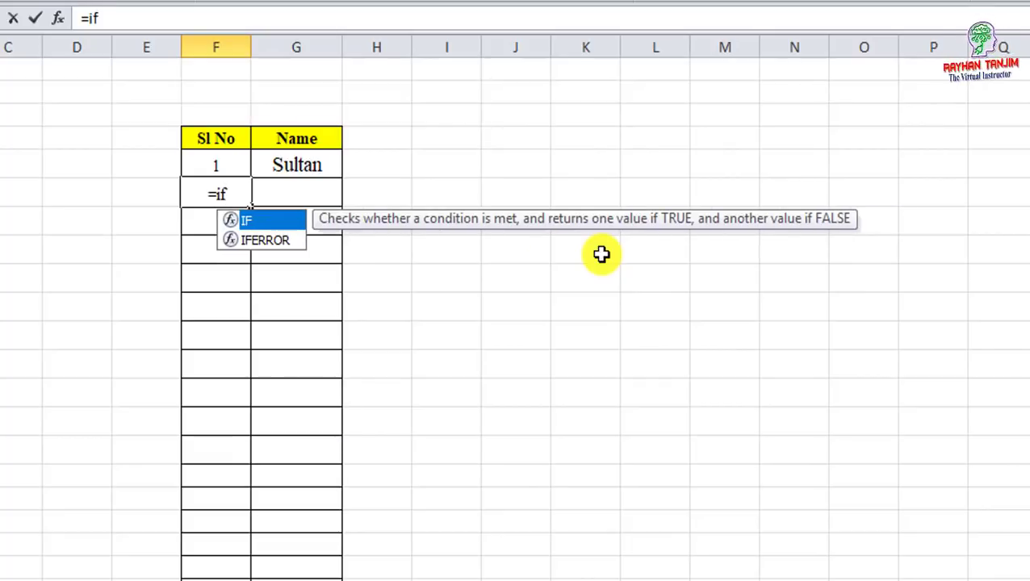
text(()
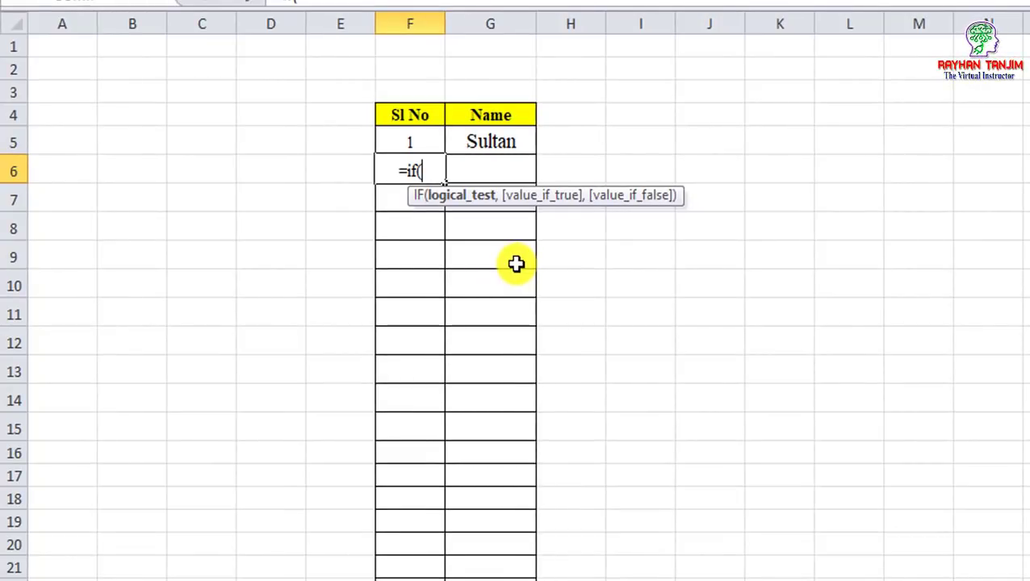
text(i)
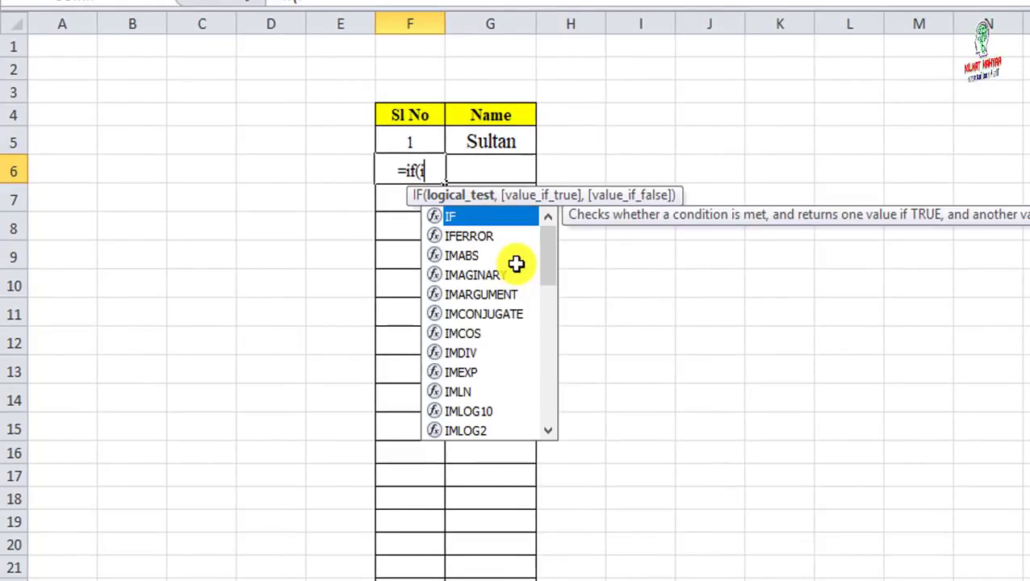
text(sblan)
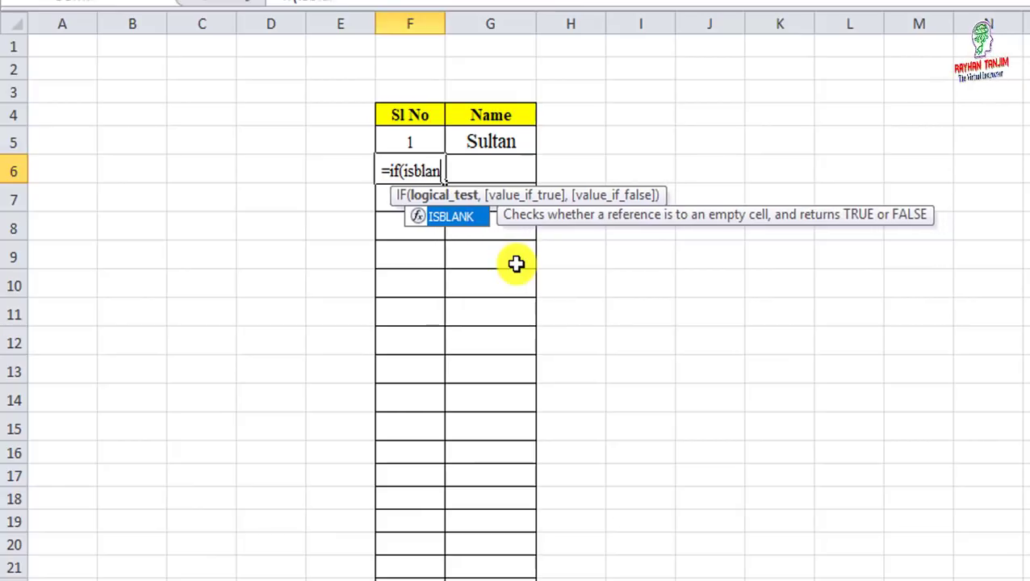
text(k)
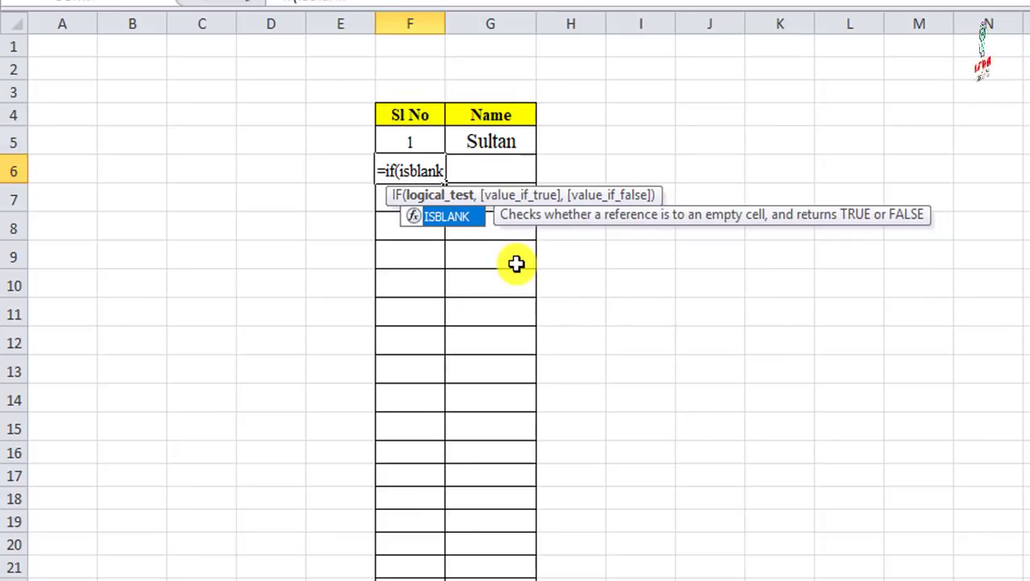
text(()
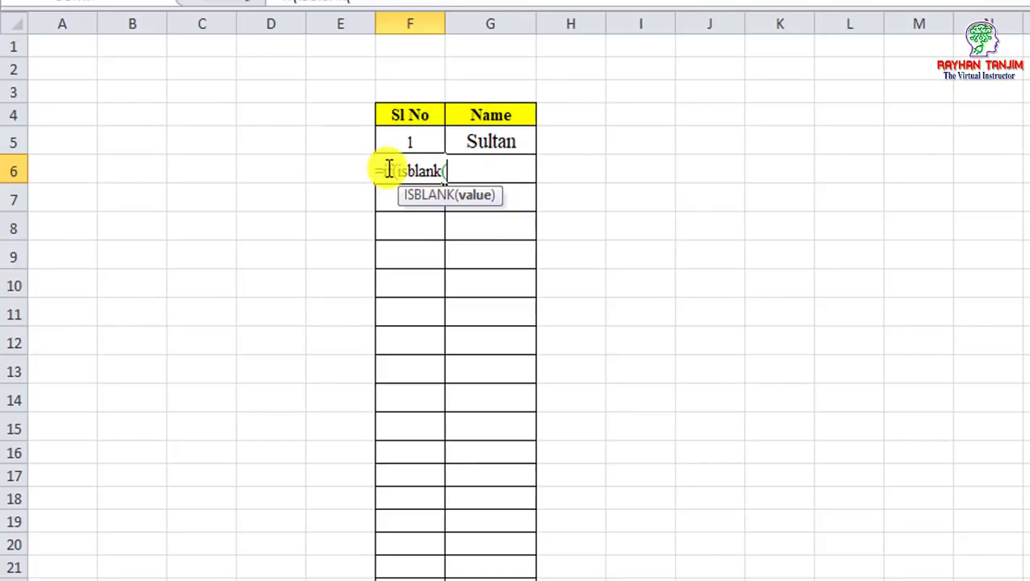
click(389, 170)
text(if()
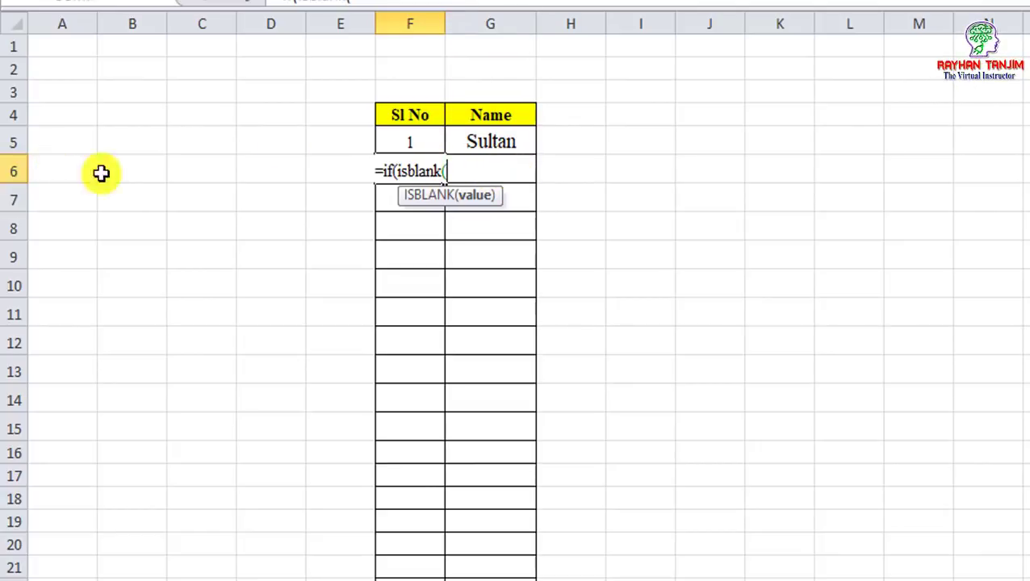
text(g)
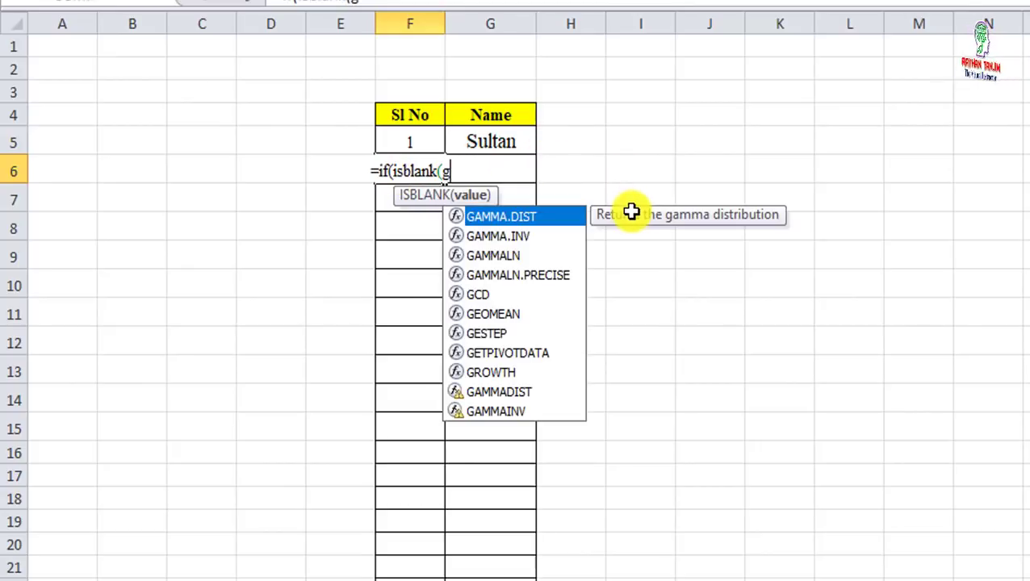
text(6)
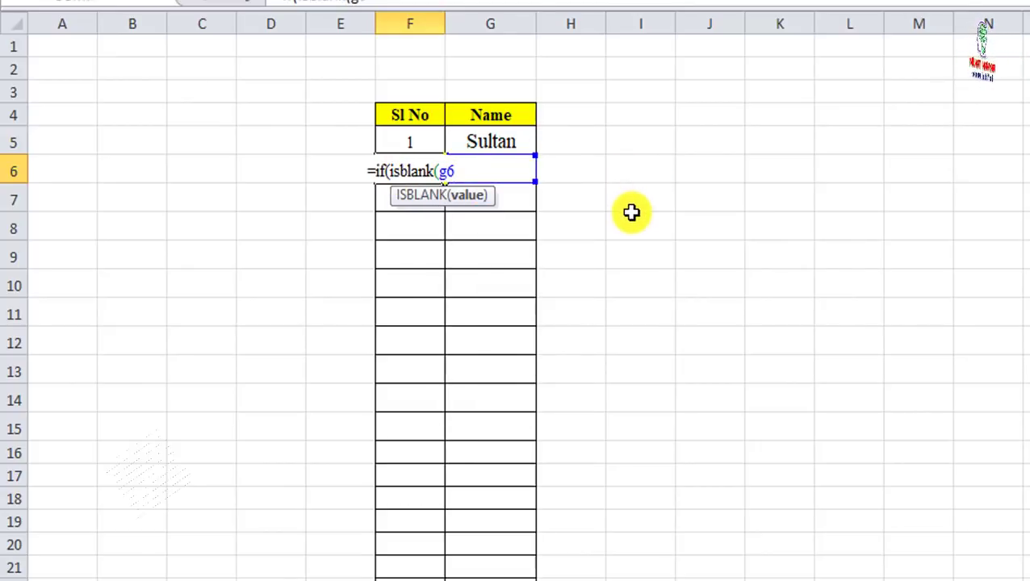
text())
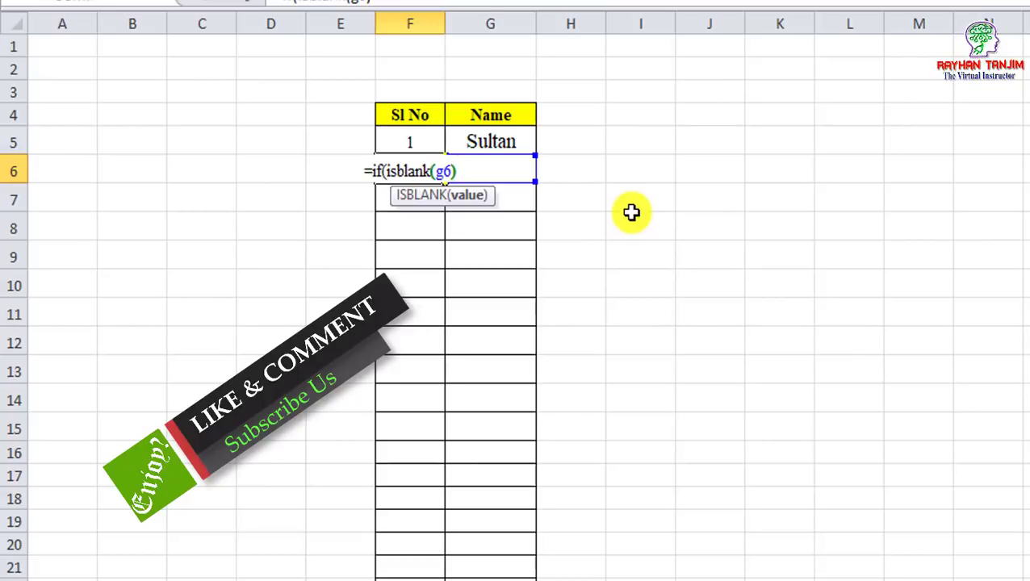
text(,)
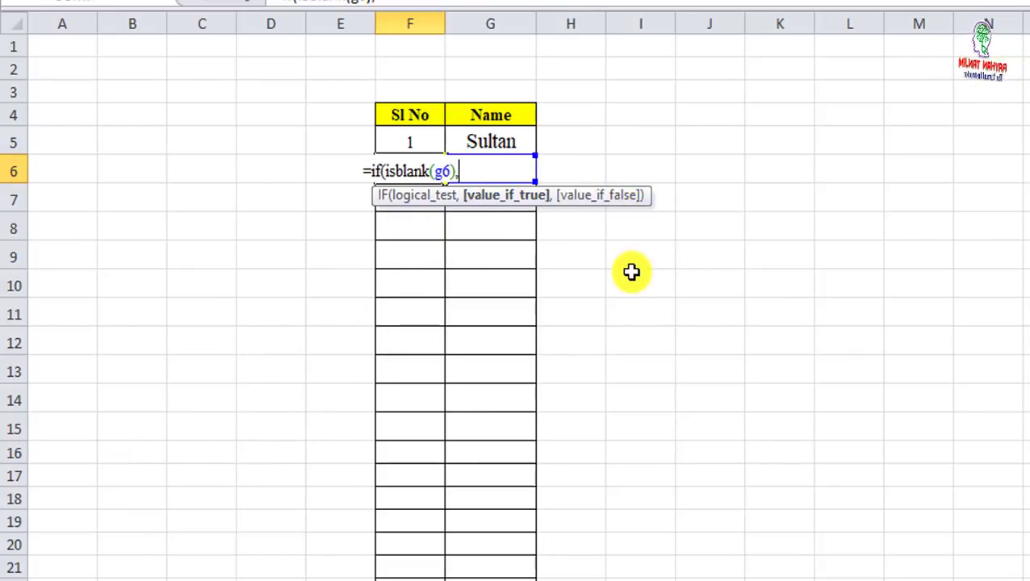
text(")
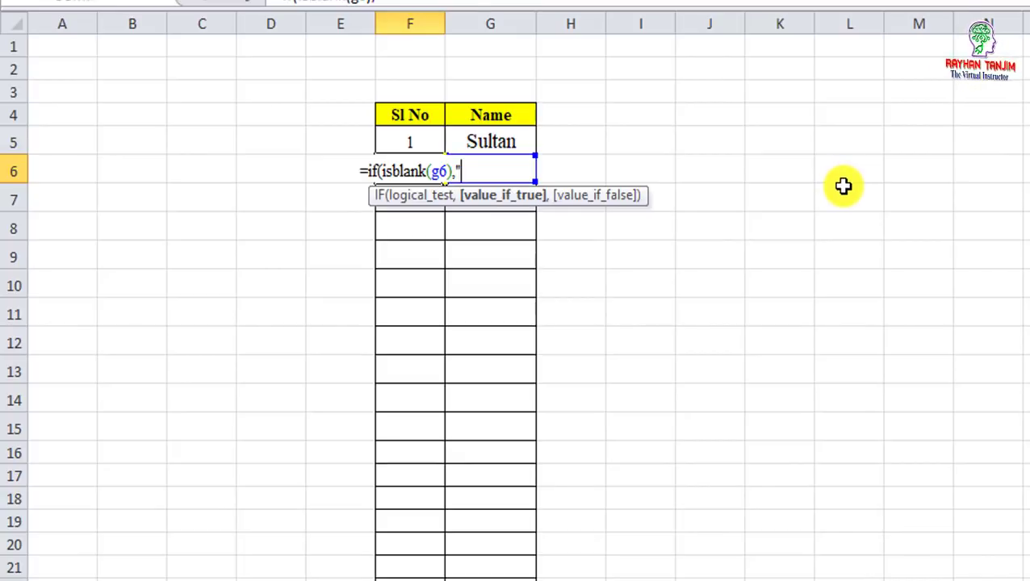
text(")
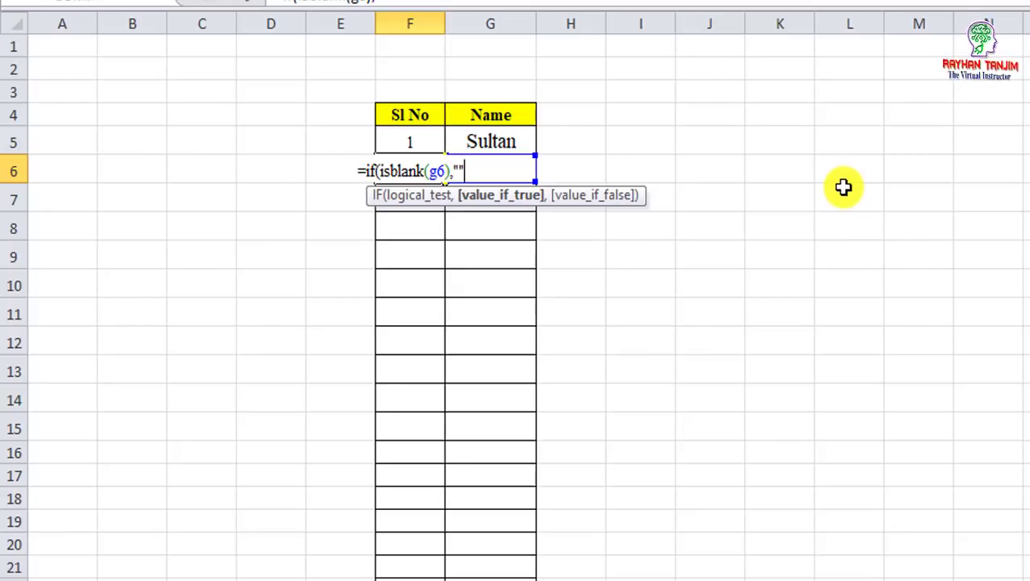
text(,)
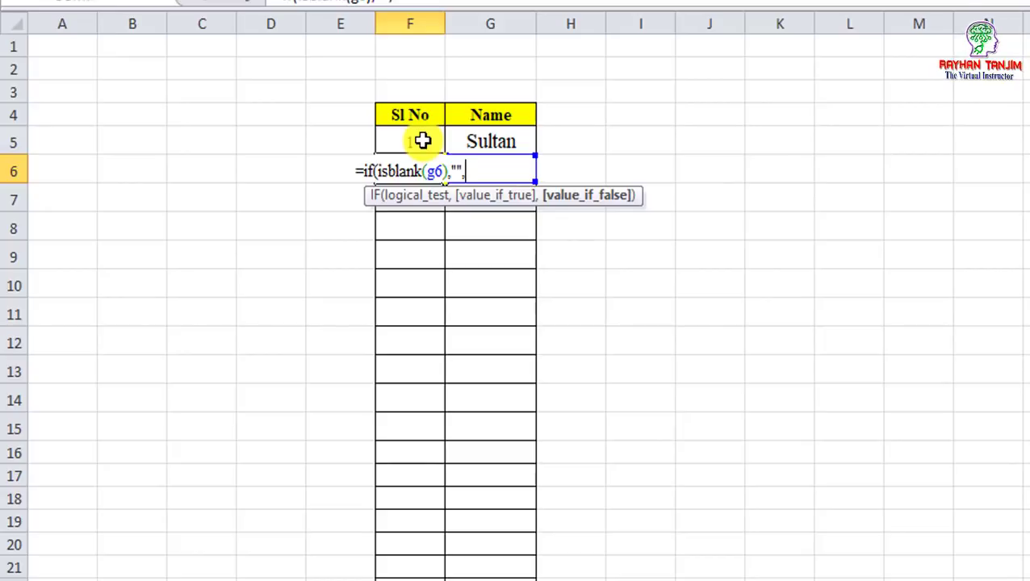
click(423, 141)
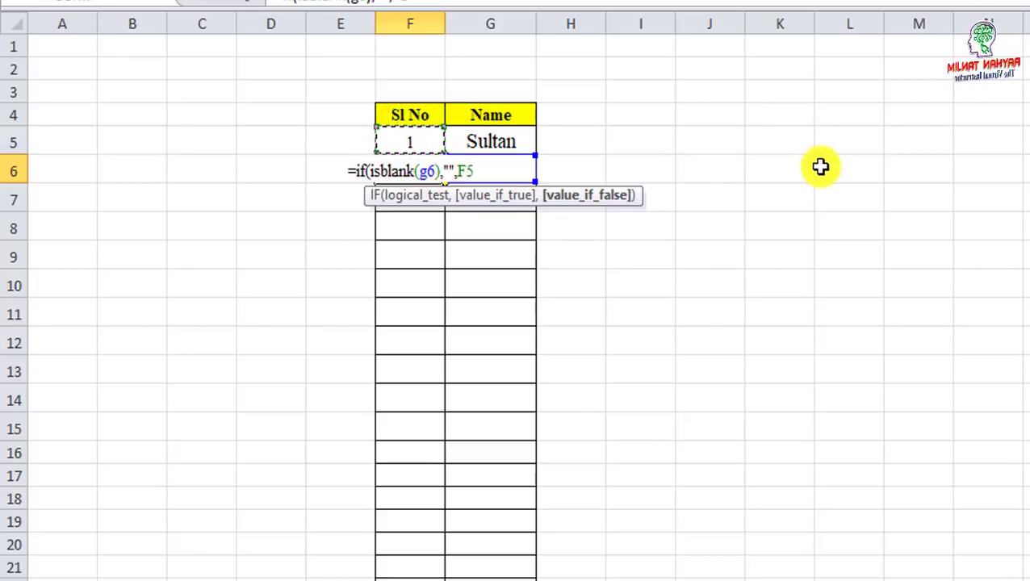
text(+1)
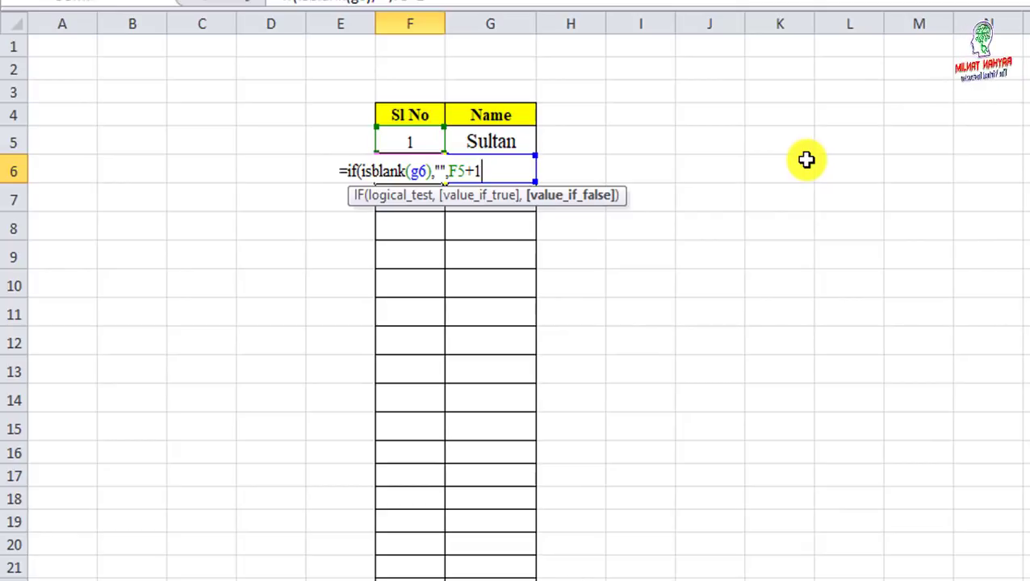
text())
- Commit the F6 formula and enter Rabbe as the second name in G6
key(Return)
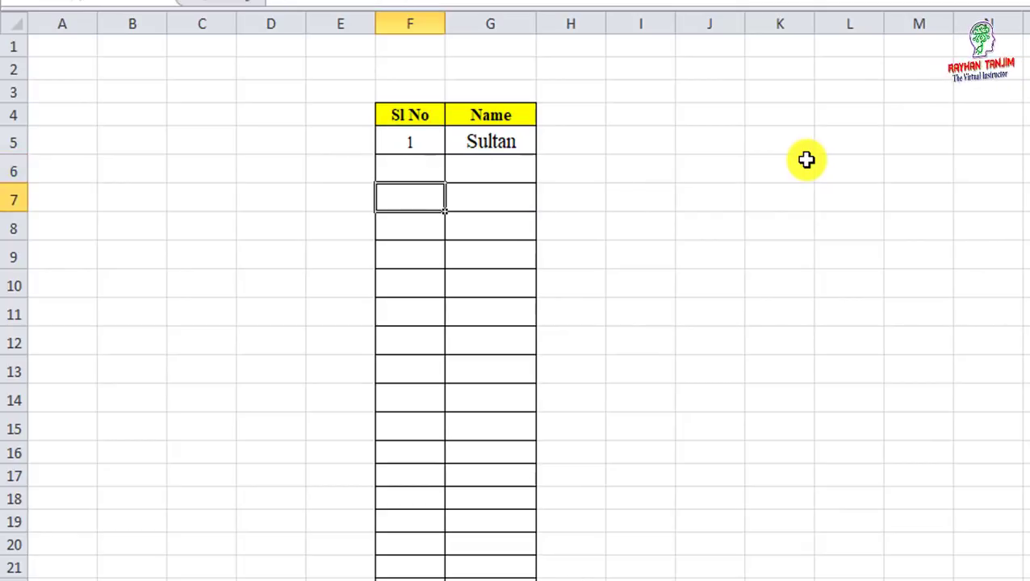
click(415, 159)
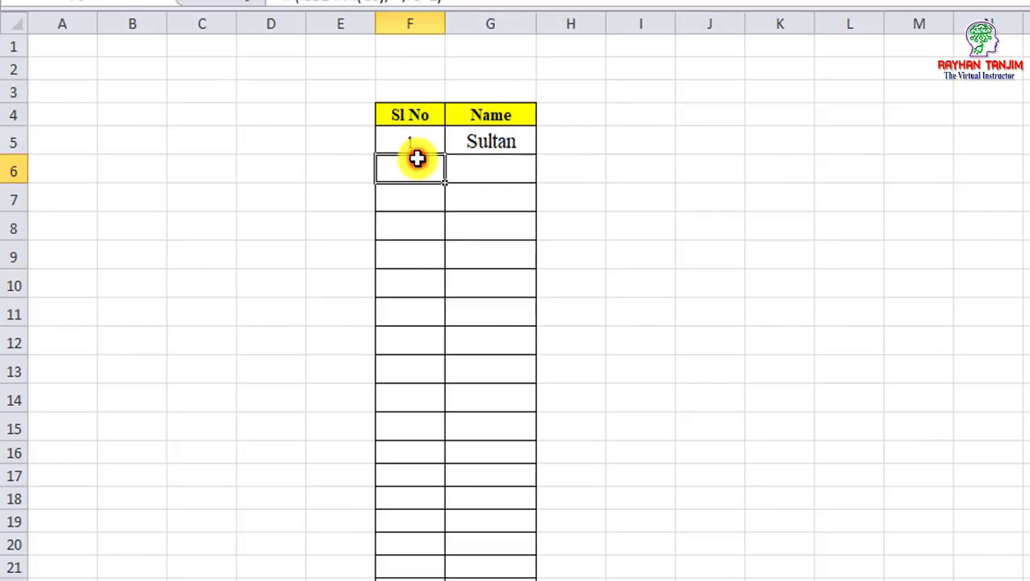
click(483, 173)
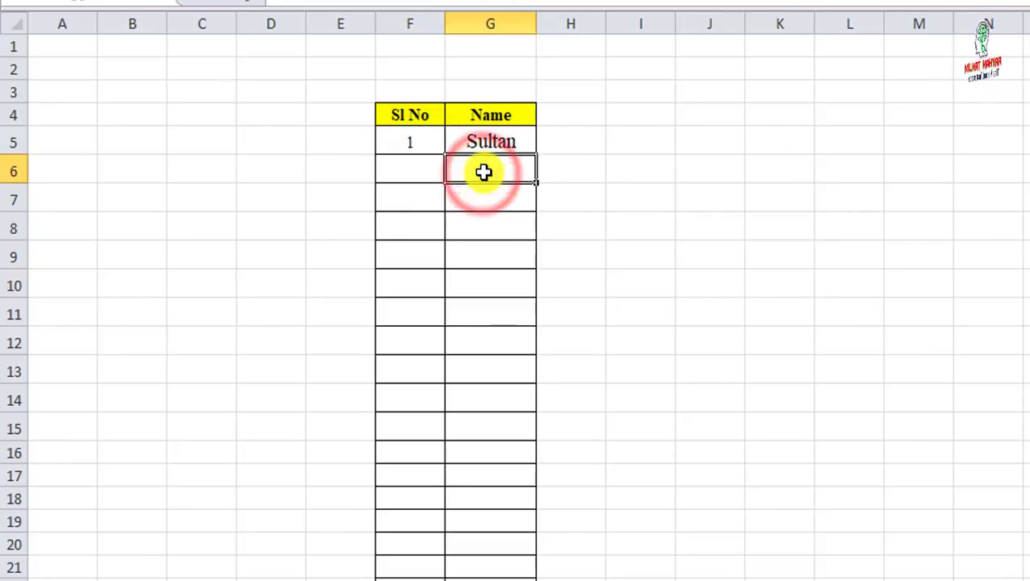
text(Rabbe)
key(Return)
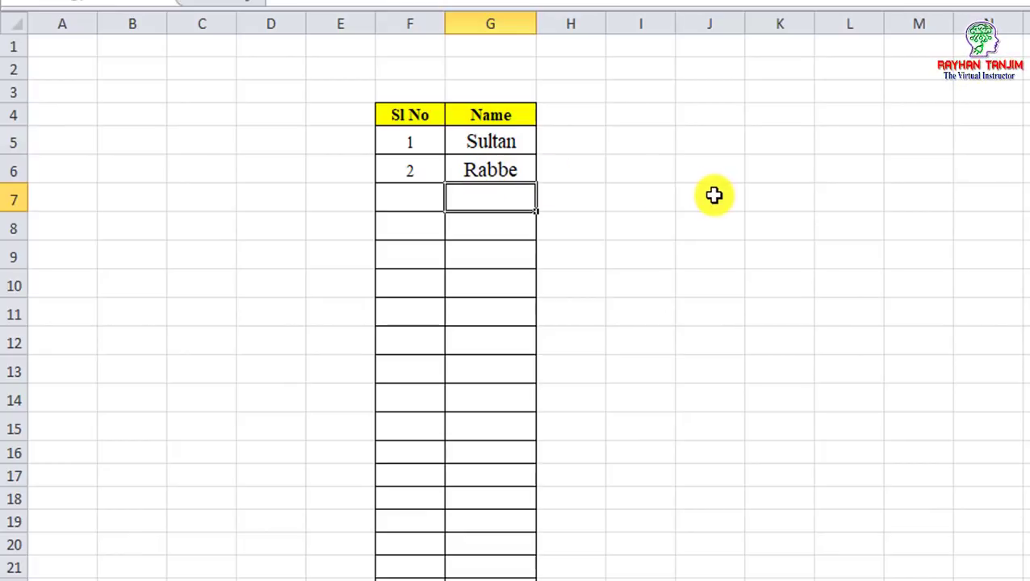
- Fill the F6 serial-number formula down column F
click(427, 169)
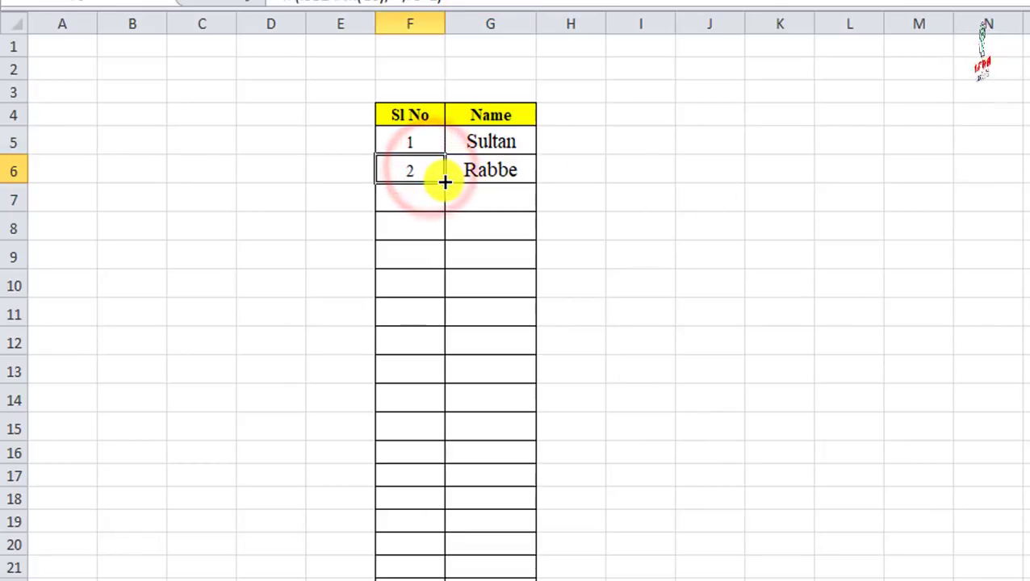
drag(445, 182, 439, 570)
scroll(699, 429, up, 7)
scroll(699, 429, up, 10)
scroll(718, 235, up, 3)
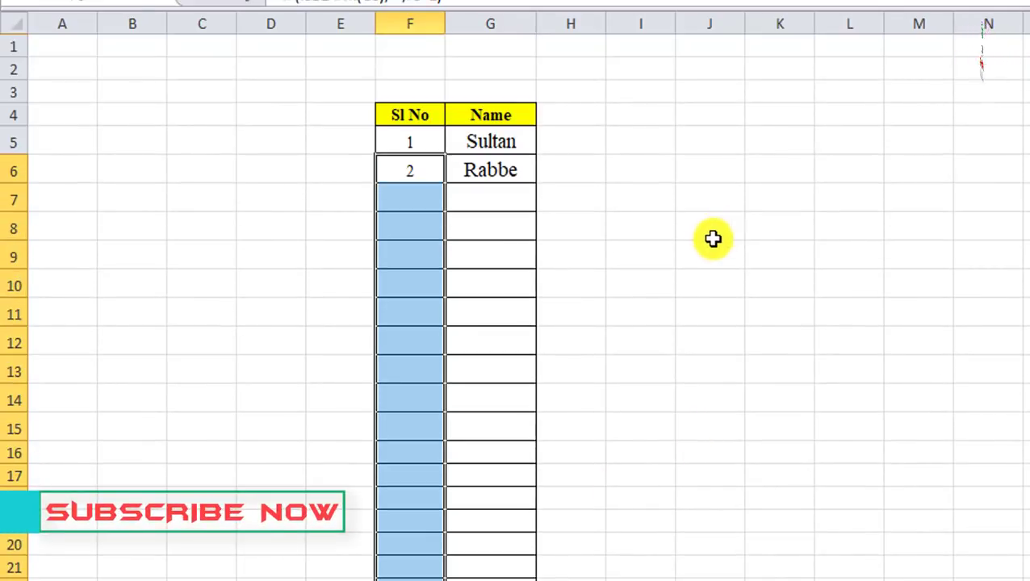
- Enter Rana as the third name in G7, numbered 3
click(708, 236)
click(489, 202)
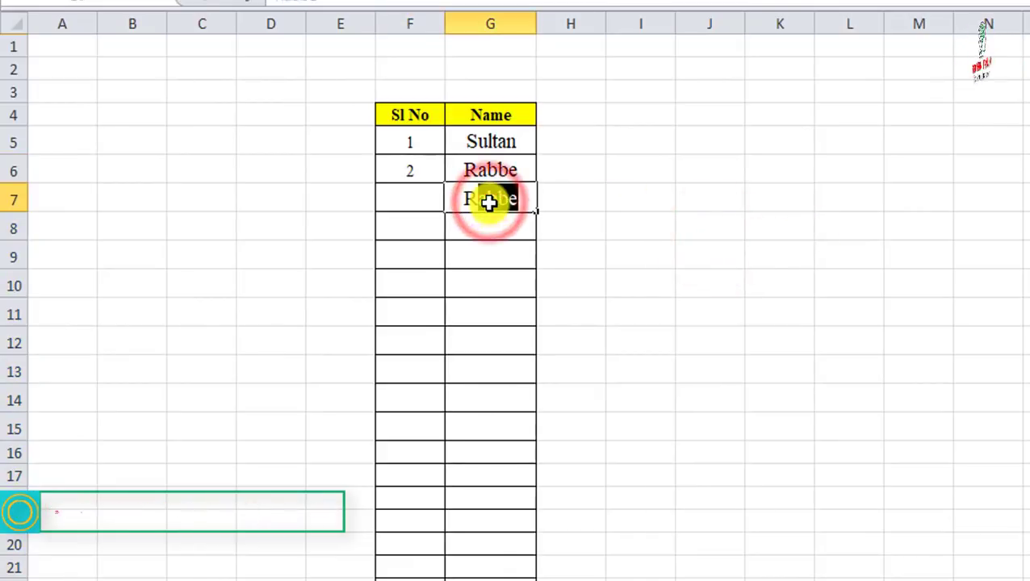
text(Rana)
key(Return)
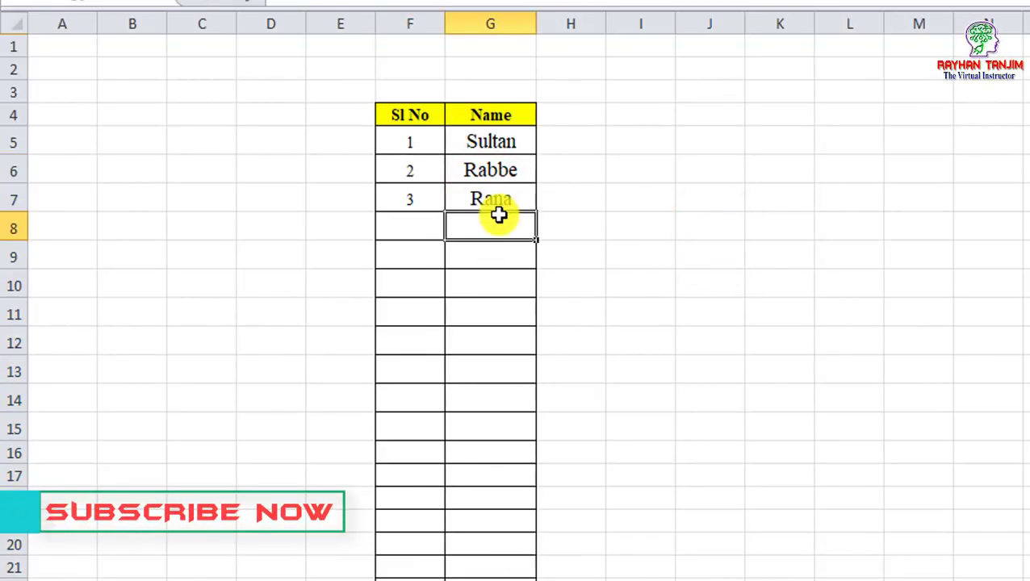
- Check F7's formula unchanged, then enter Rakib in G8 to get serial number 4
double_click(405, 198)
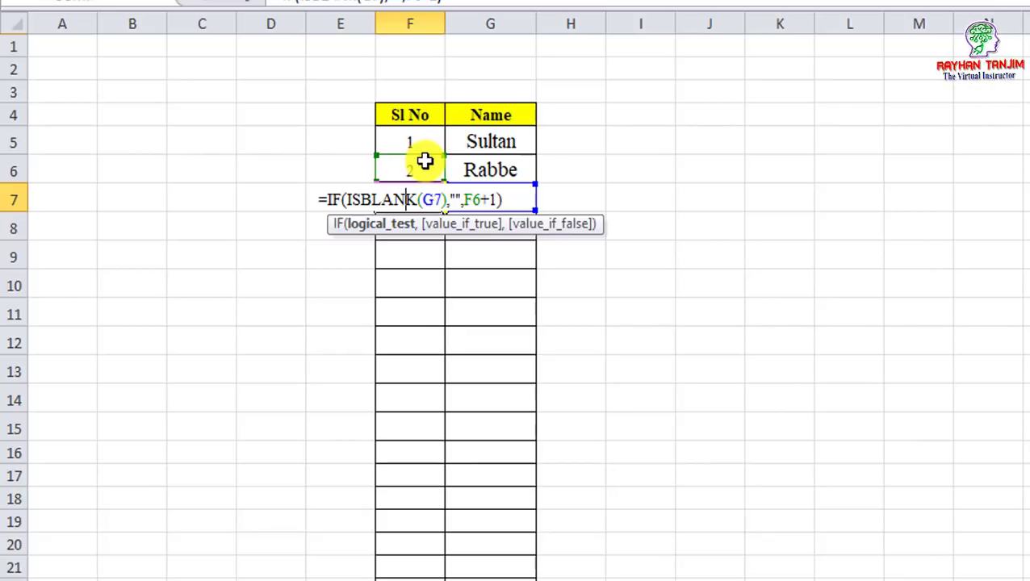
click(513, 195)
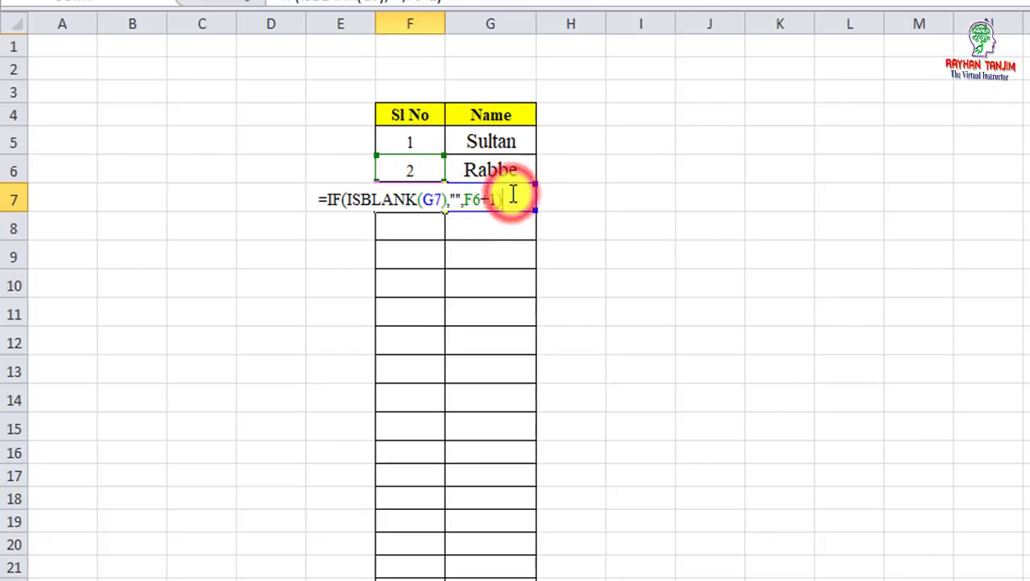
key(Return)
click(515, 225)
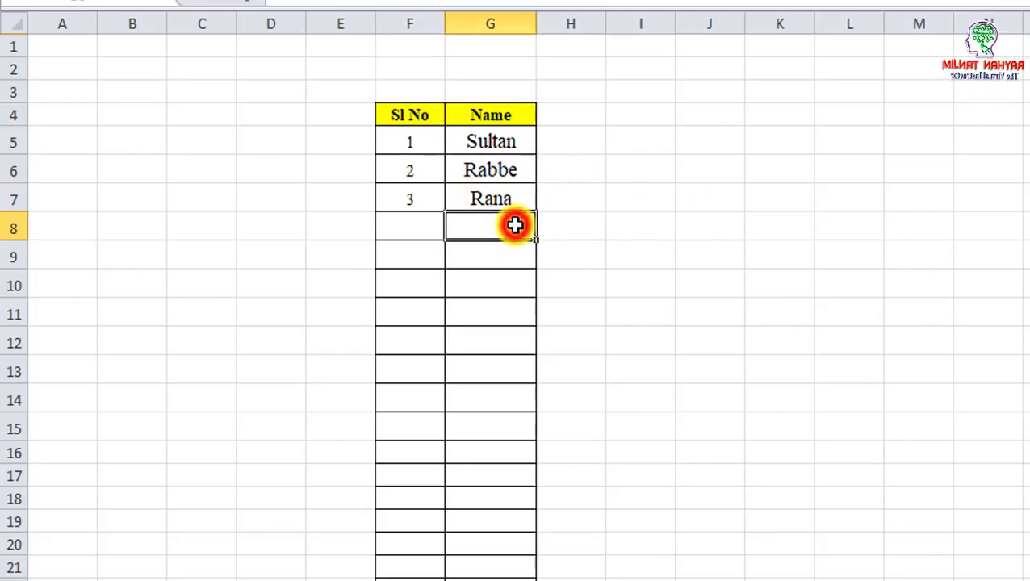
text(Rak)
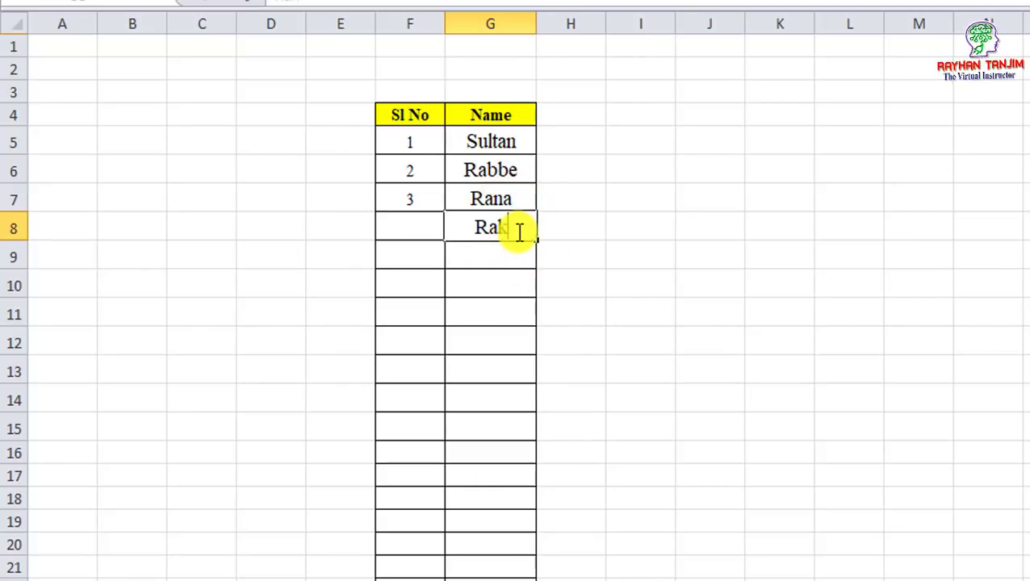
text(ib)
key(Return)
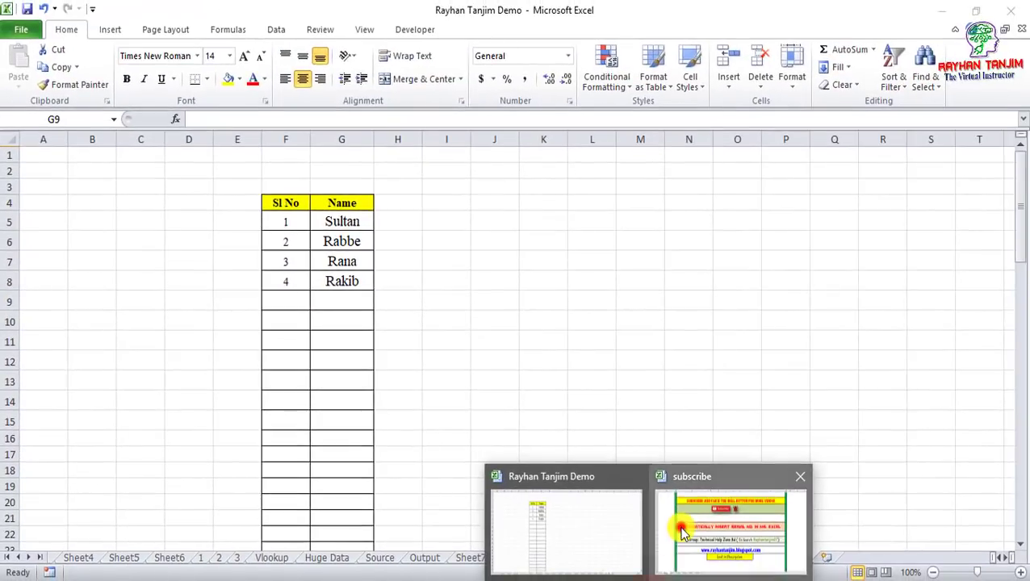
- Bring the subscribe workbook forward from the taskbar
click(678, 524)
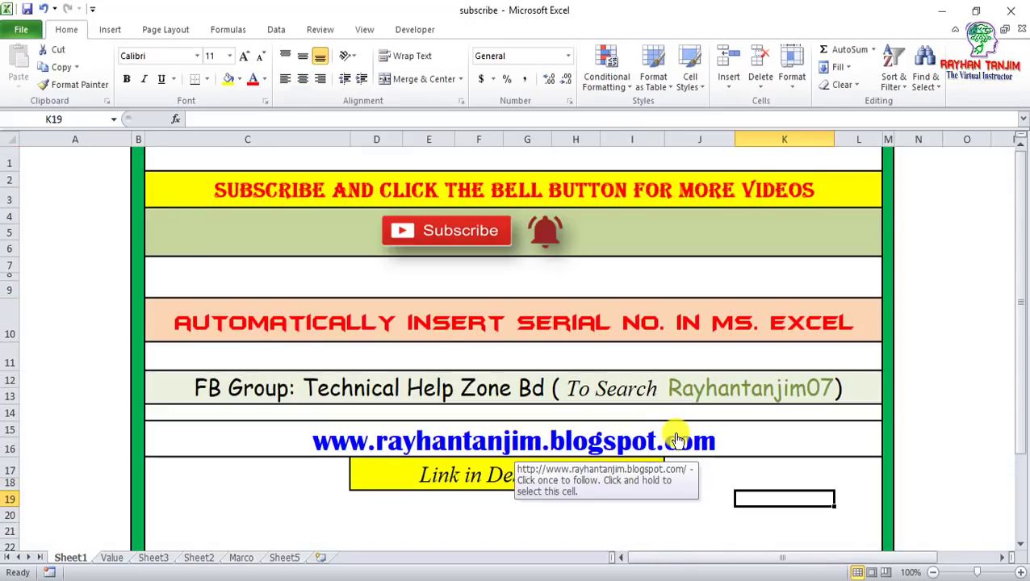